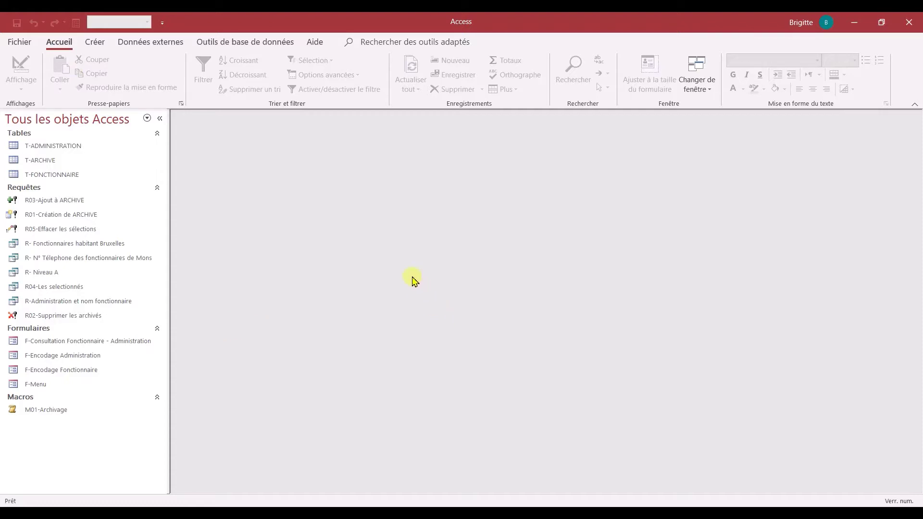
Start a new blank database and choose the Access Perfectionnement Online folder as its location
left_click(17, 43)
left_click(15, 95)
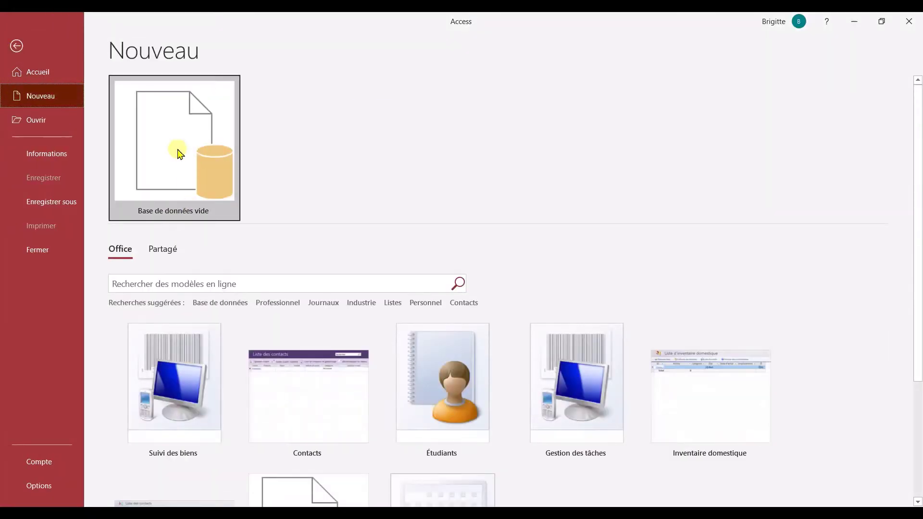
left_click(173, 152)
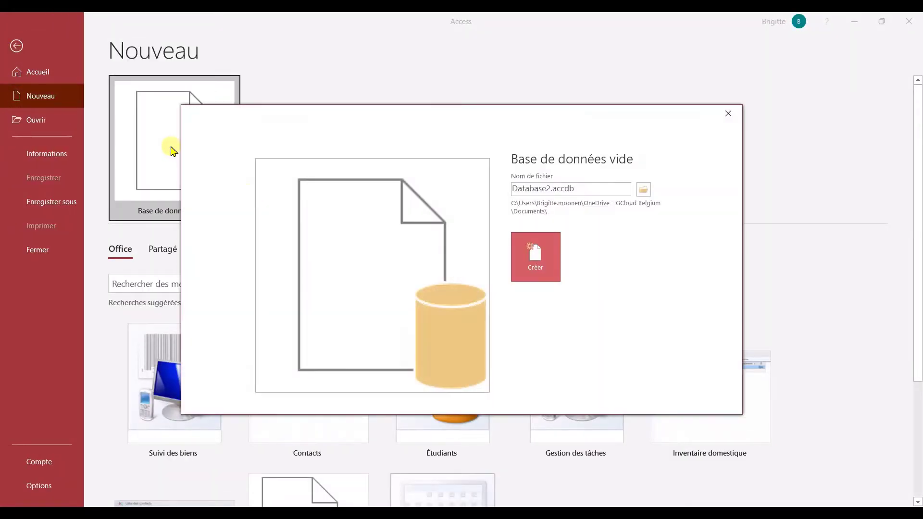
left_click(643, 189)
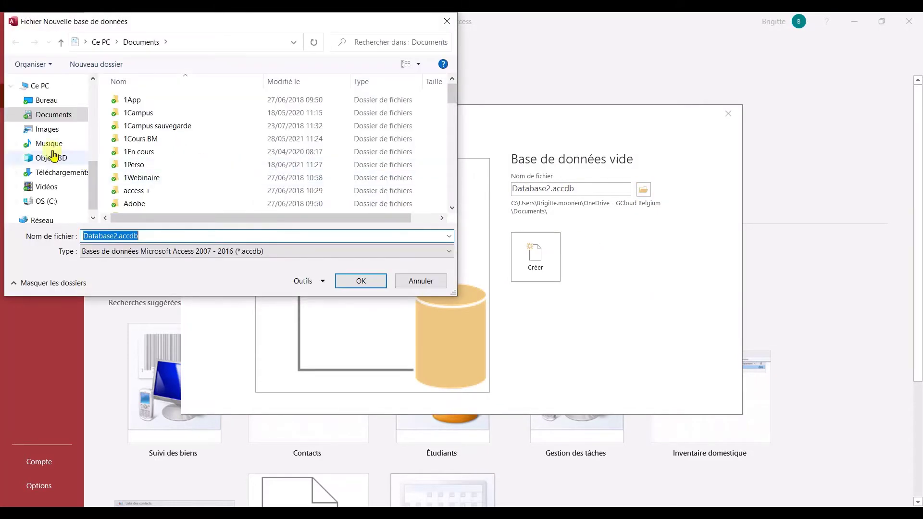
left_click_drag(93, 194, 84, 133)
scroll(85, 133, "up", 1)
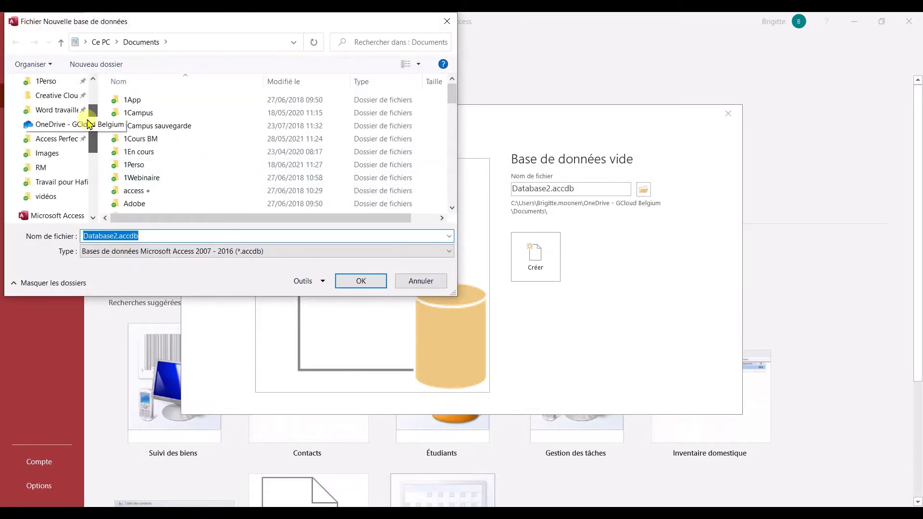
left_click(66, 156)
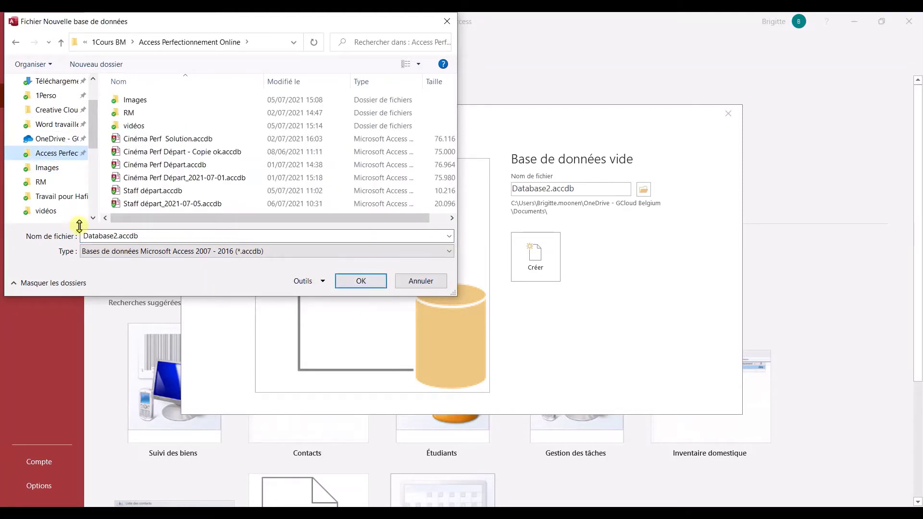
Name the new database file Info pour X.accdb and create it
double_click(96, 236)
left_click(99, 236)
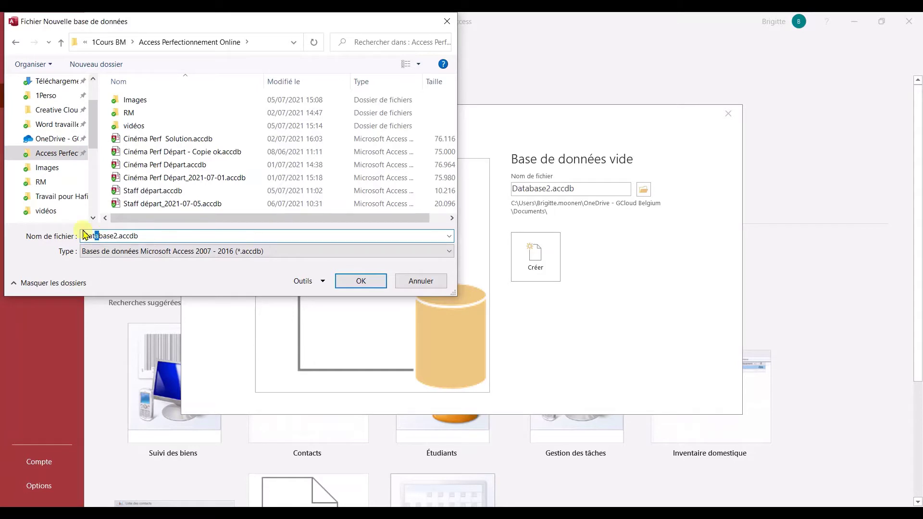
left_click_drag(87, 235, 116, 235)
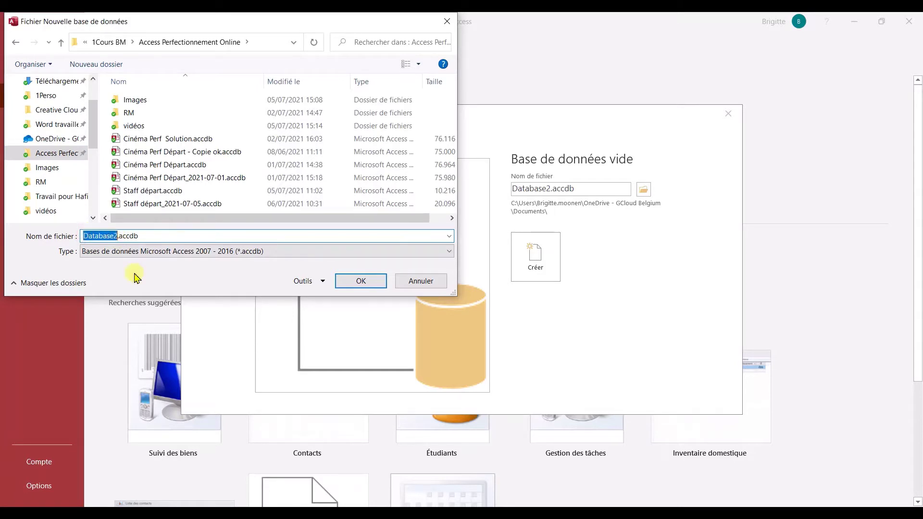
type("Info pour X")
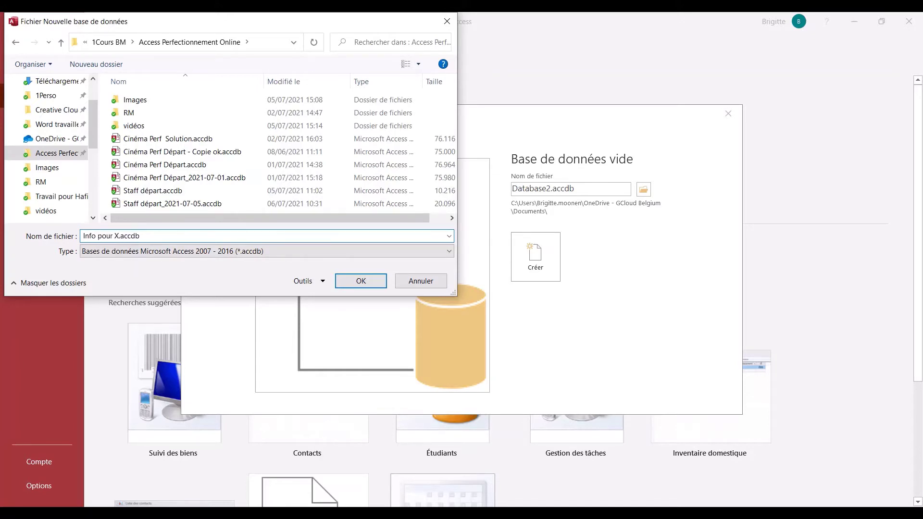
left_click(361, 281)
left_click(537, 258)
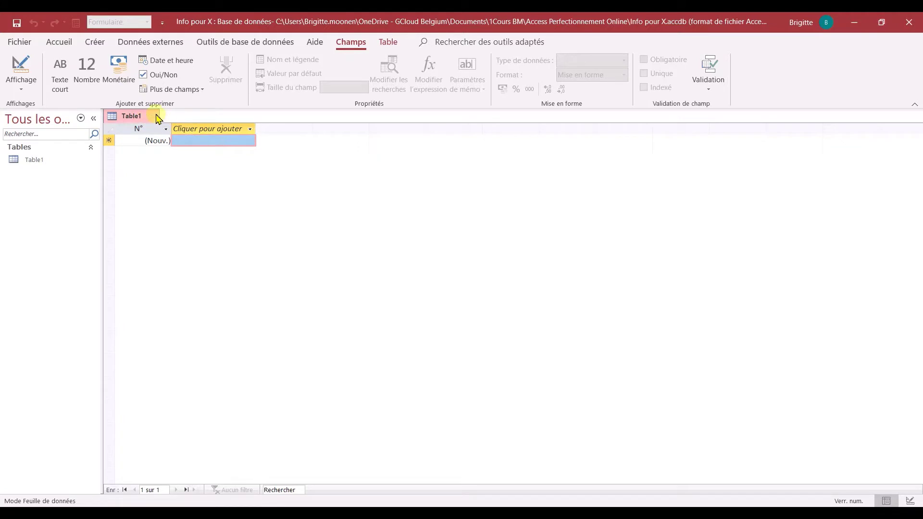
Close the empty Table1 without keeping it and open the recent database Staff départ_2021-07-05.accdb
left_click(158, 118)
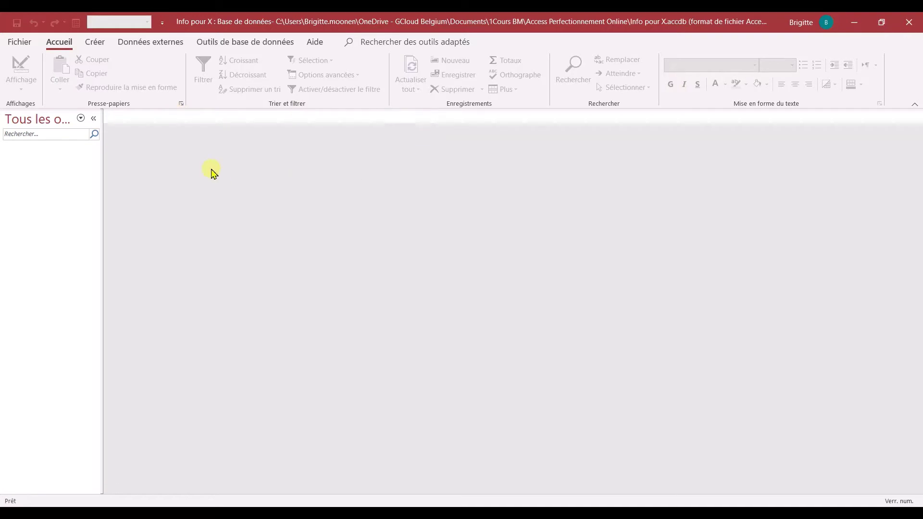
left_click(20, 46)
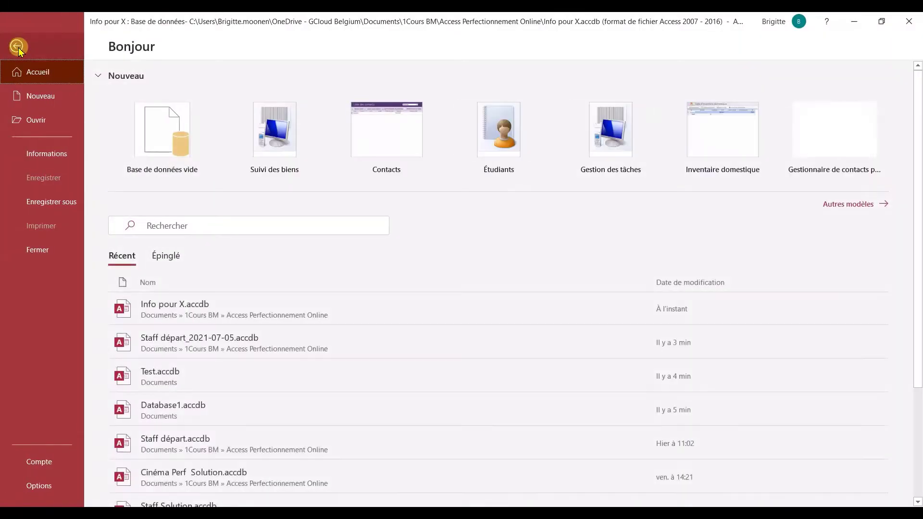
left_click(196, 342)
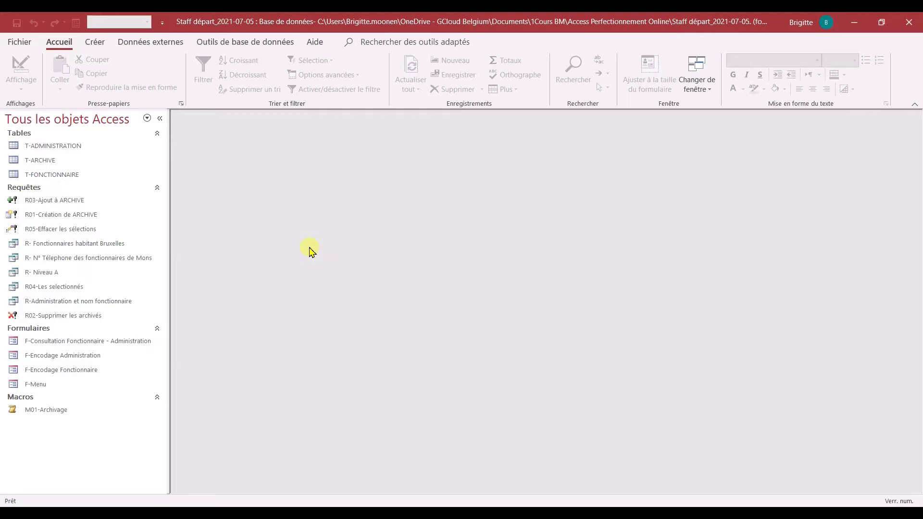
Create a query in design view based on the tables T-ADMINISTRATION and T-FONCTIONNAIRE
left_click(96, 43)
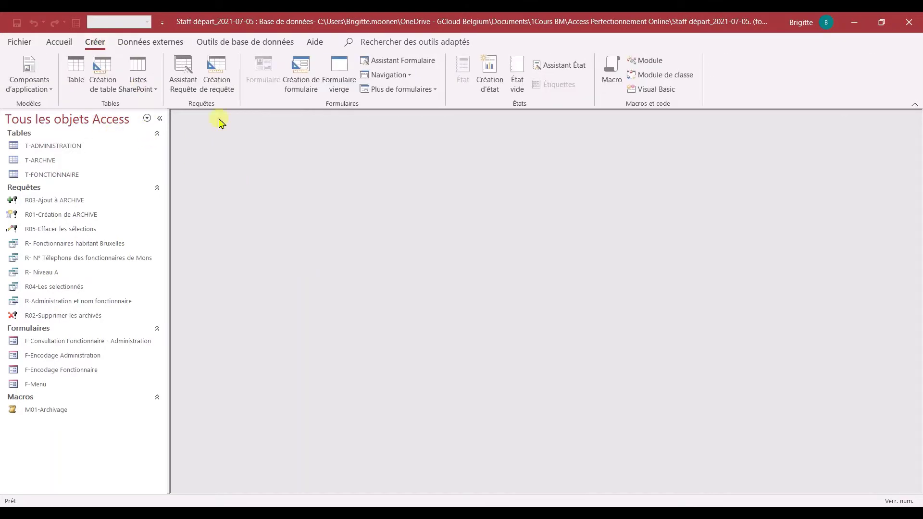
left_click(217, 76)
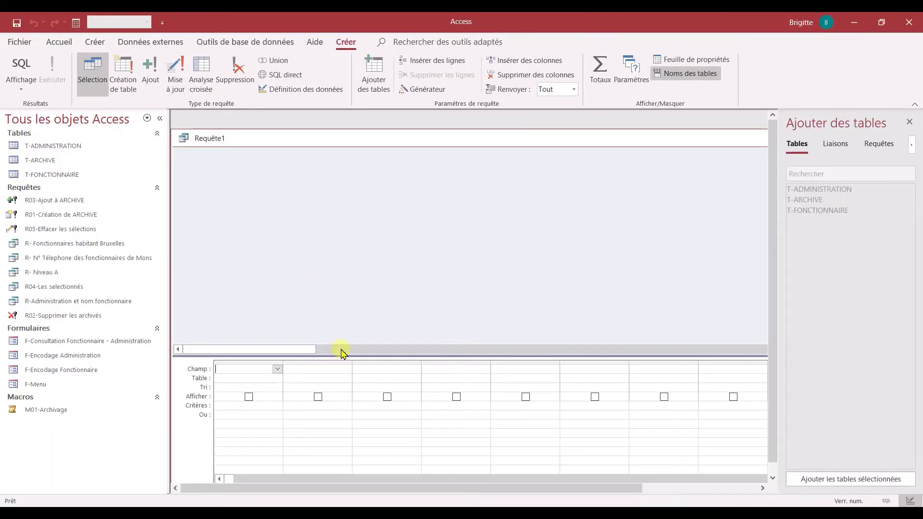
double_click(818, 189)
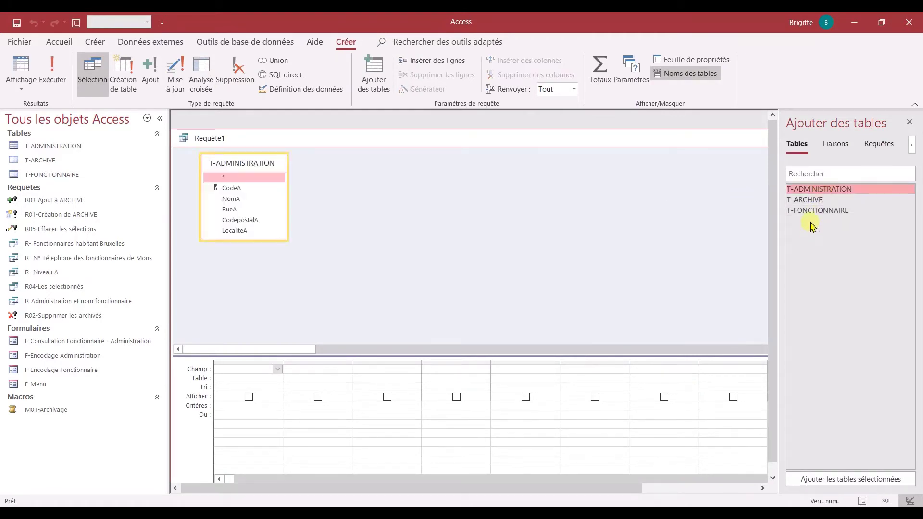
double_click(818, 210)
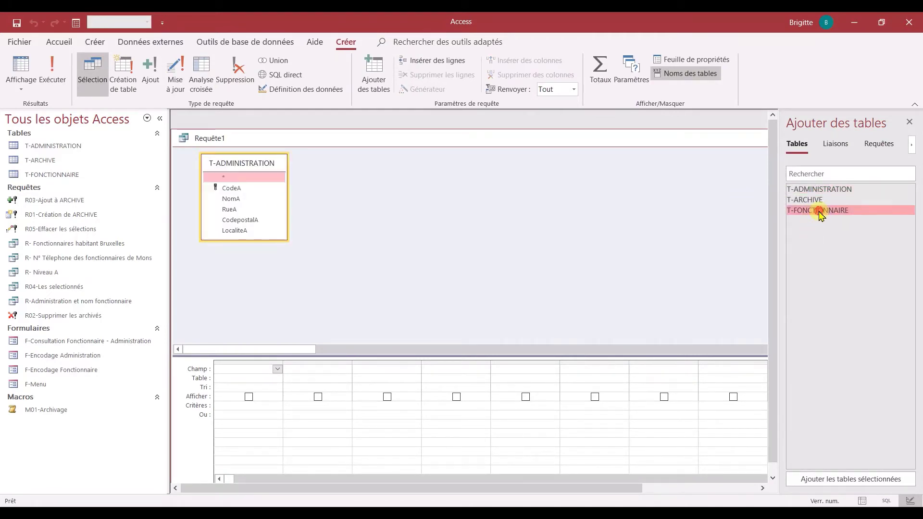
left_click(908, 122)
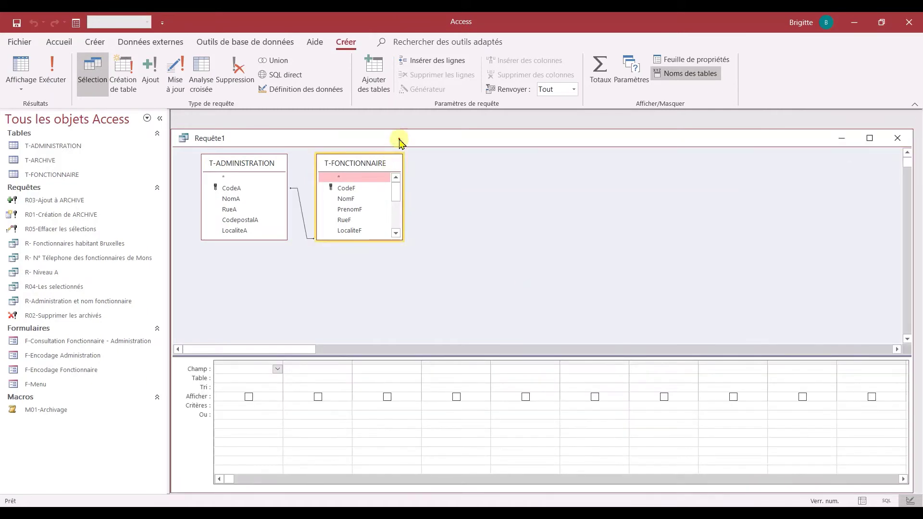
left_click_drag(398, 142, 410, 126)
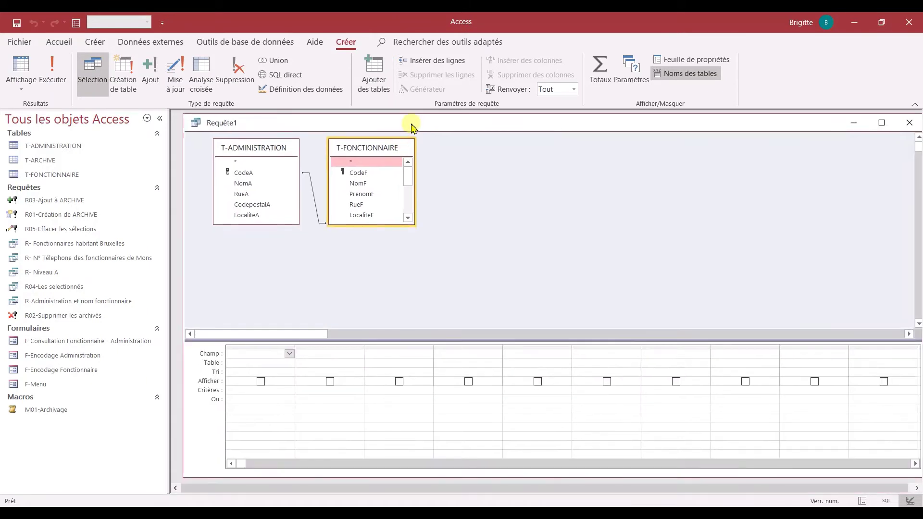
Add NomA from T-ADMINISTRATION plus NomF and PrenomF from T-FONCTIONNAIRE to the query, and preview its records
double_click(259, 185)
double_click(366, 182)
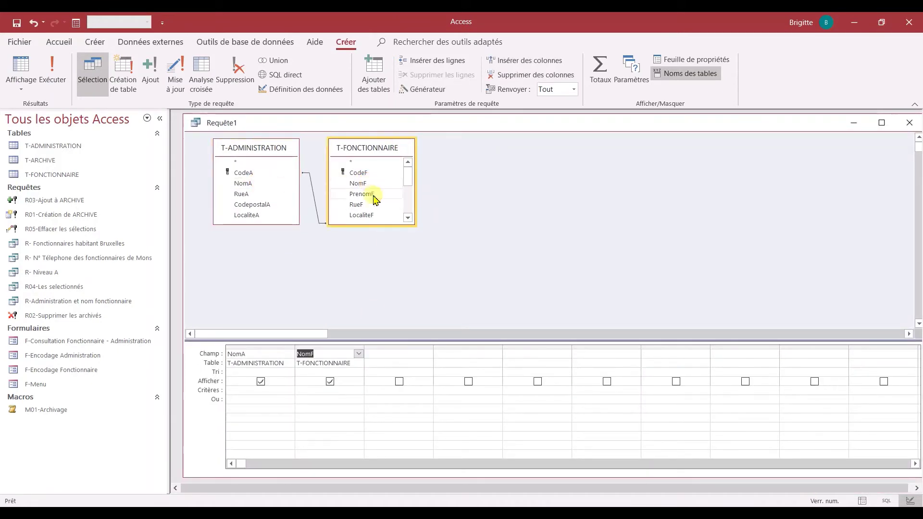
double_click(362, 194)
left_click(22, 67)
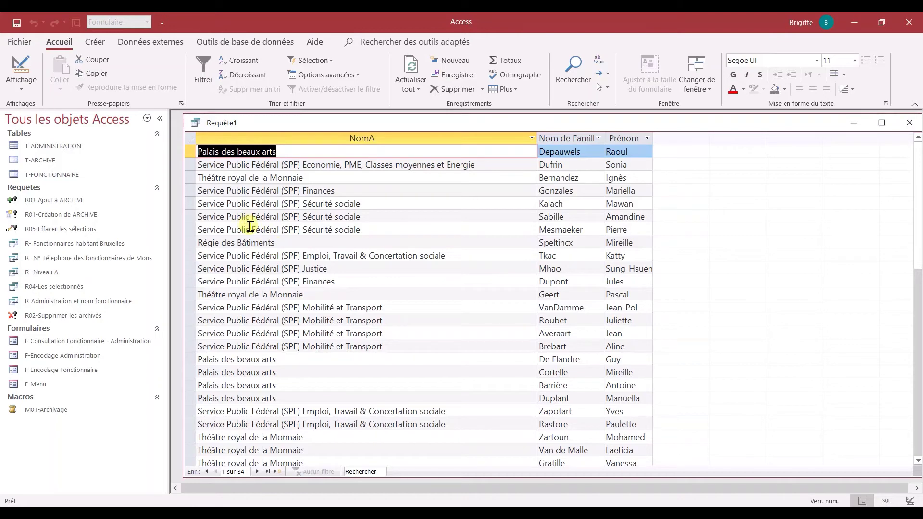
left_click(20, 70)
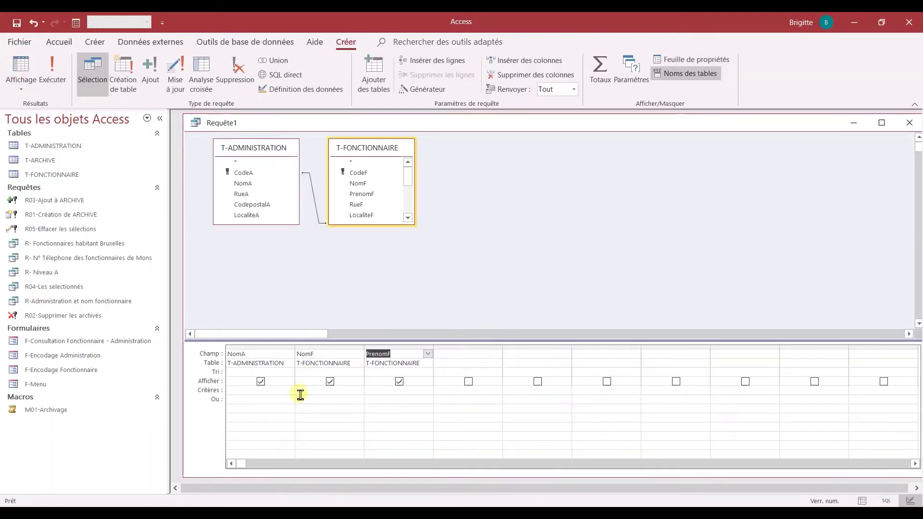
Sort the query in ascending order (Croissant) on NomA and NomF, and preview the sorted records
left_click(280, 373)
double_click(282, 371)
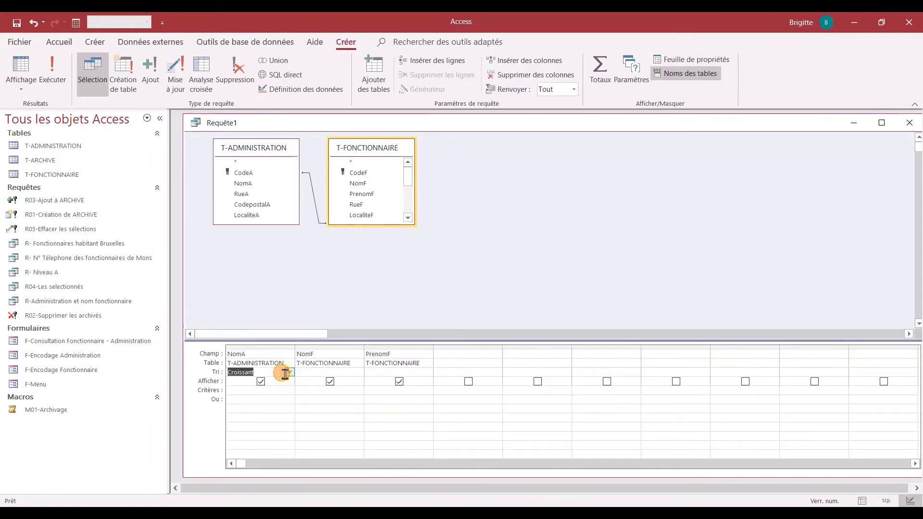
double_click(346, 374)
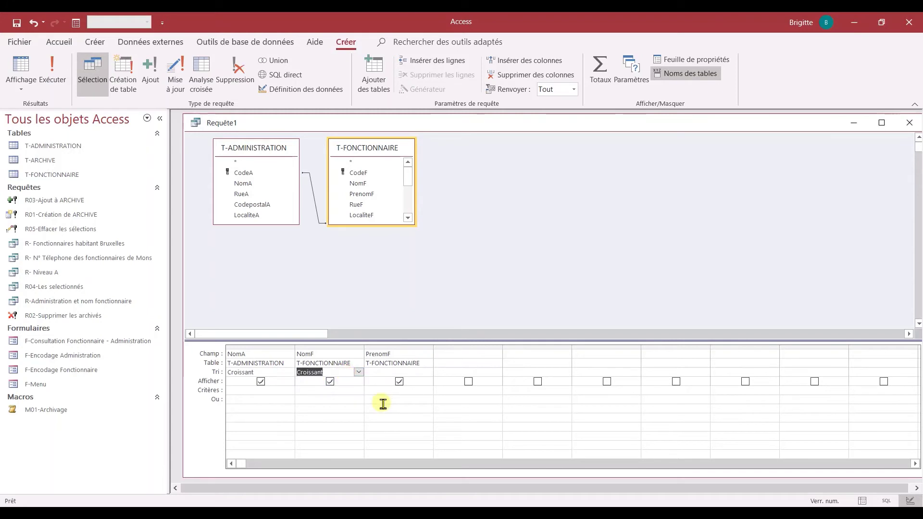
left_click(22, 77)
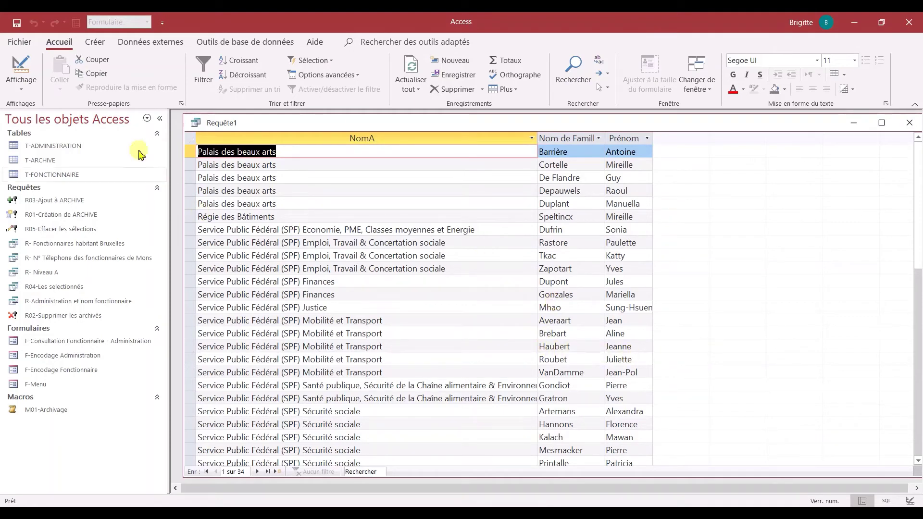
left_click(17, 65)
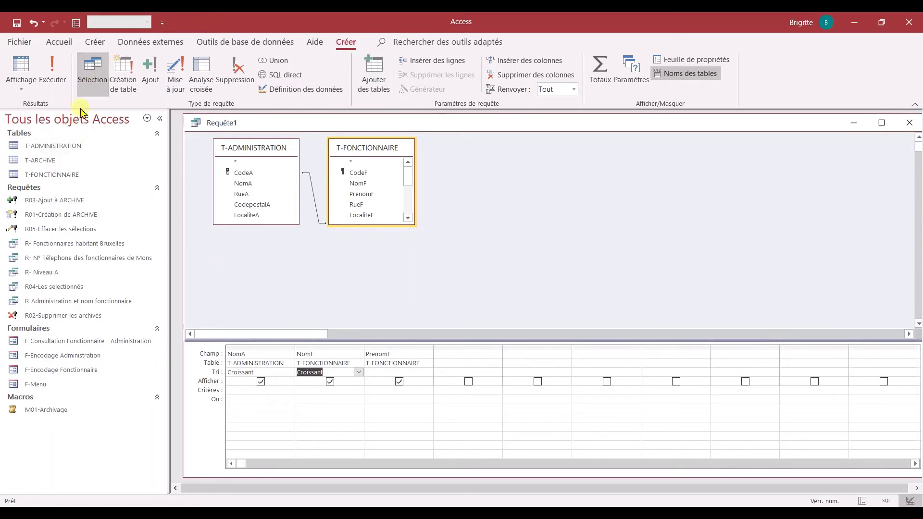
Turn the query into a make-table query creating T-INFO in another database, Info pour X.accdb from the Access Perfectionnement Online folder
left_click(124, 78)
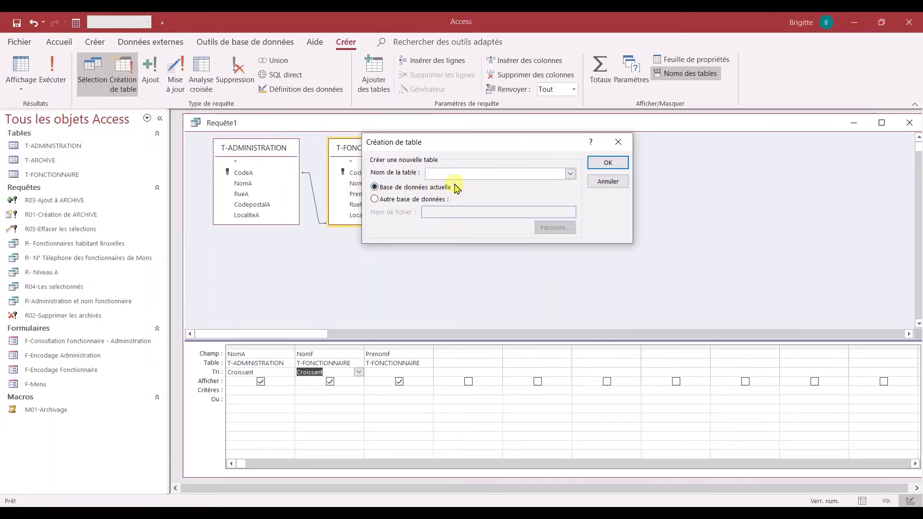
type("T-INFO")
left_click(375, 199)
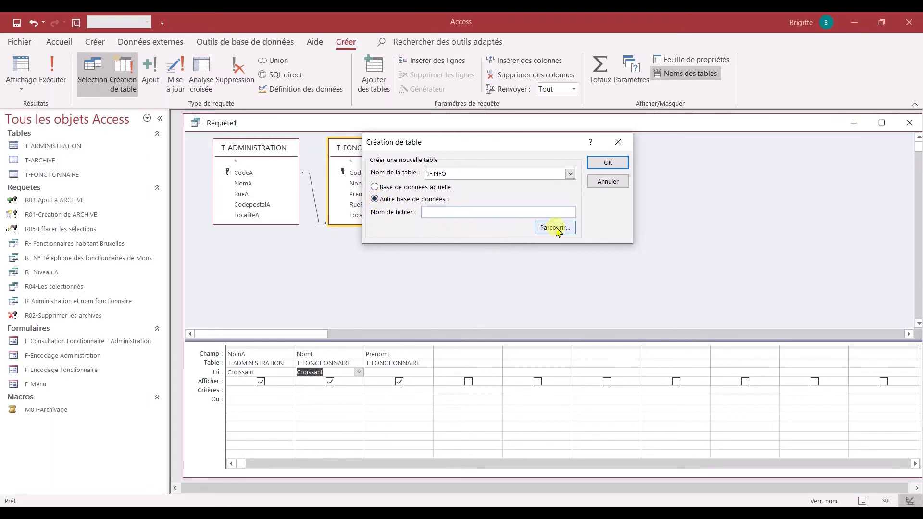
left_click(556, 228)
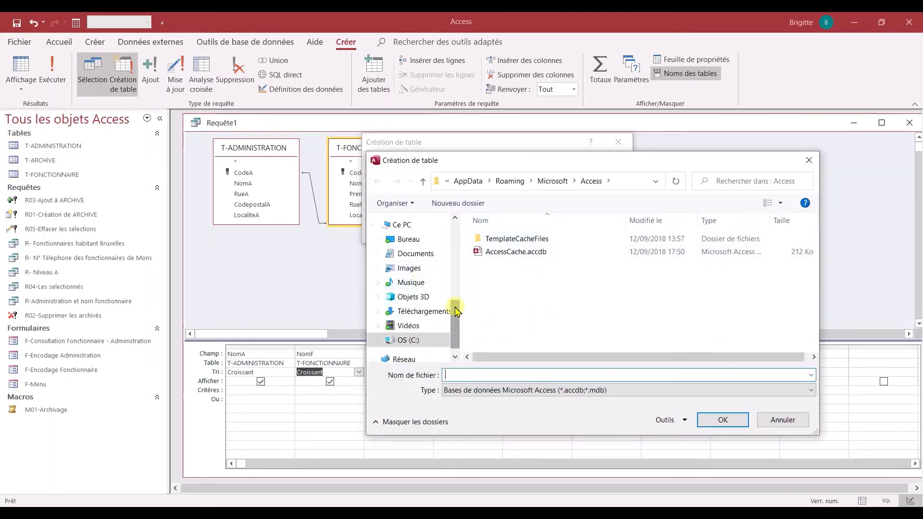
left_click_drag(455, 306, 458, 262)
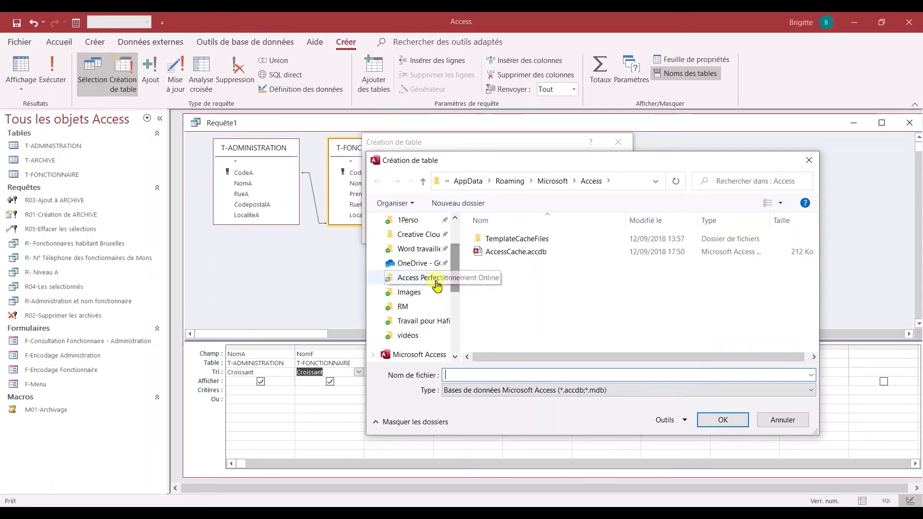
left_click(420, 277)
scroll(577, 292, "down", 1)
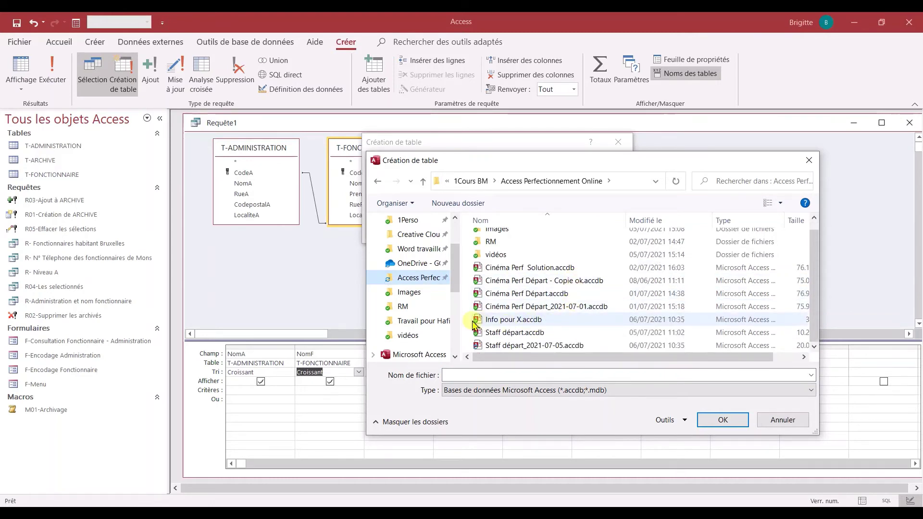
double_click(532, 320)
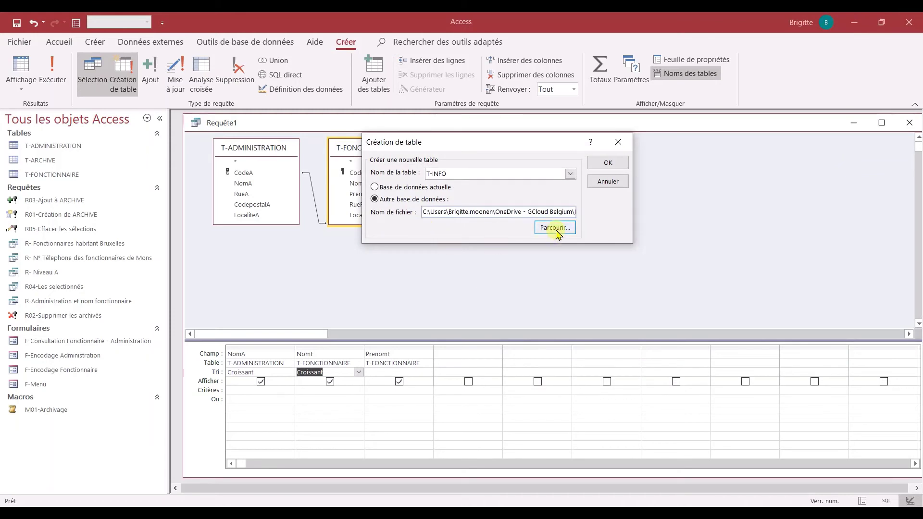
left_click(609, 163)
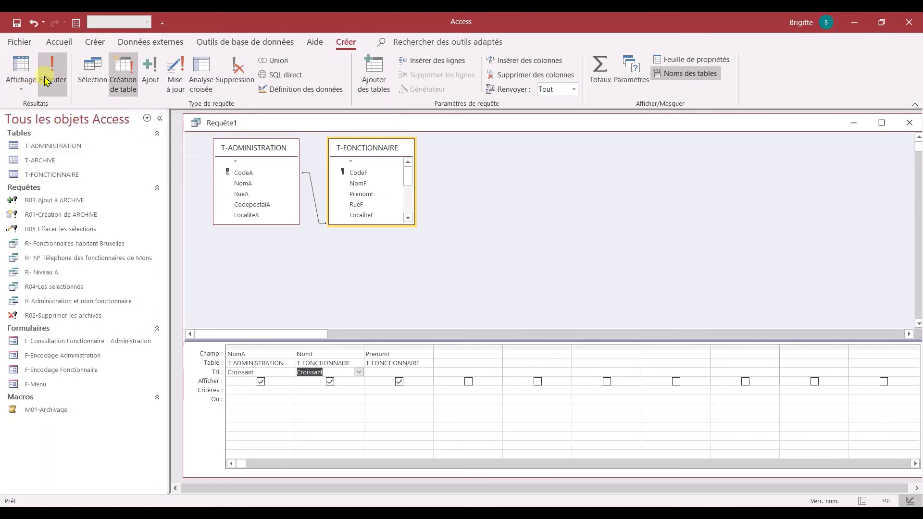
Preview and run the make-table query, confirming creation of the table, and close the query without saving it
left_click(17, 69)
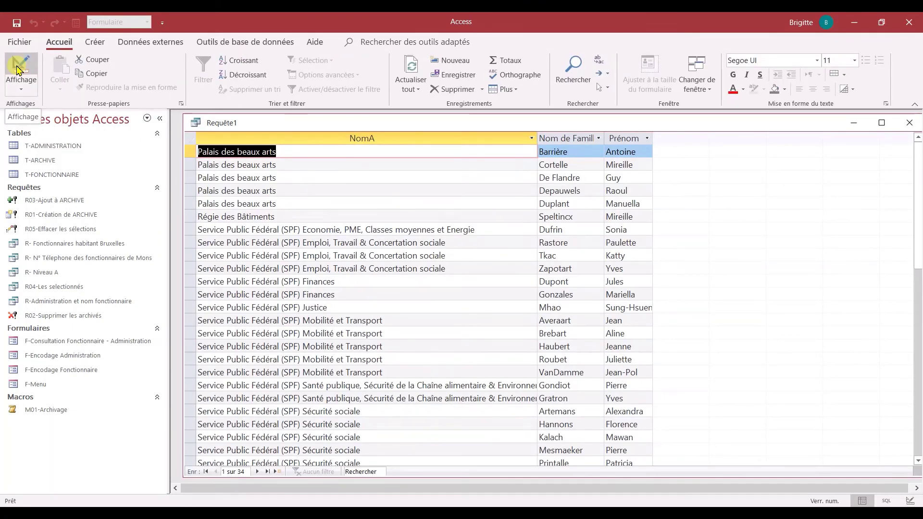
left_click(18, 69)
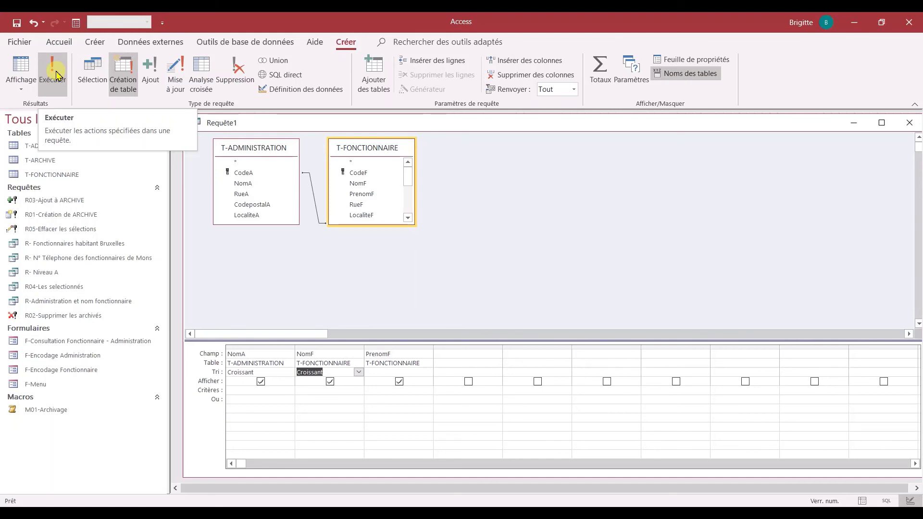
left_click(57, 76)
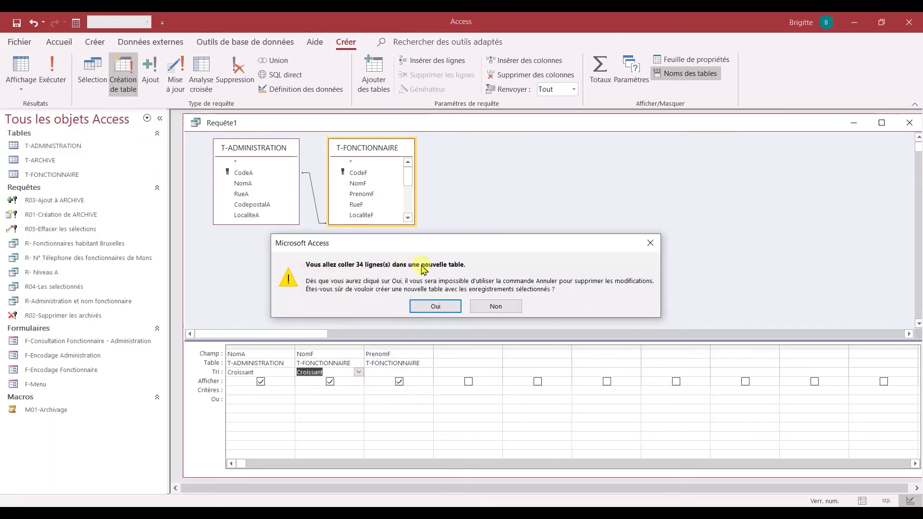
left_click(435, 307)
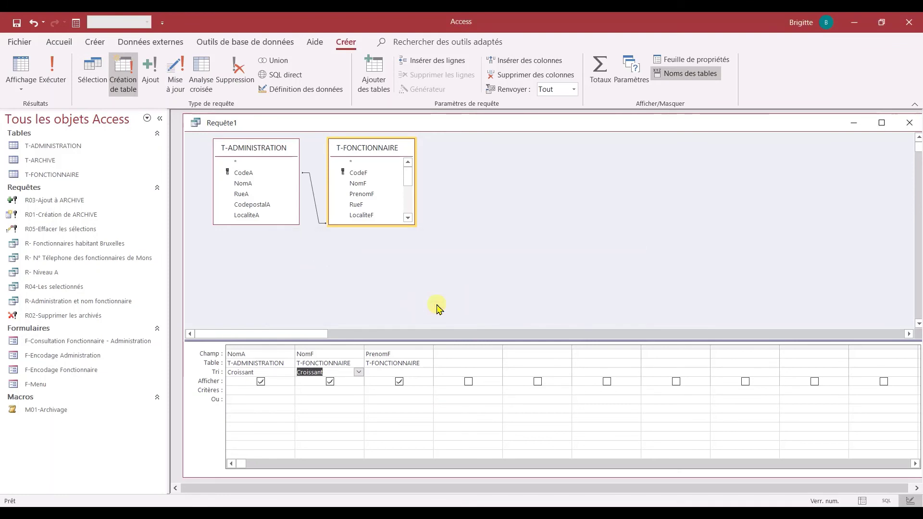
left_click(909, 122)
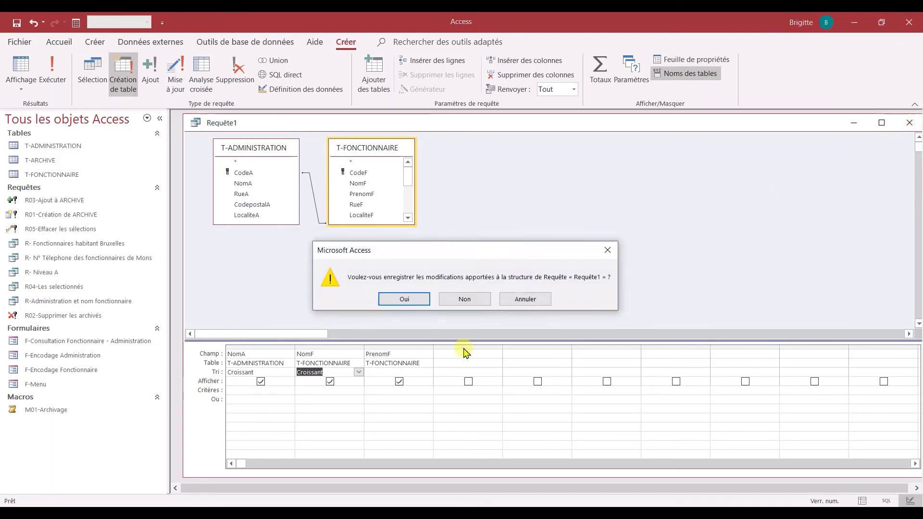
left_click(467, 299)
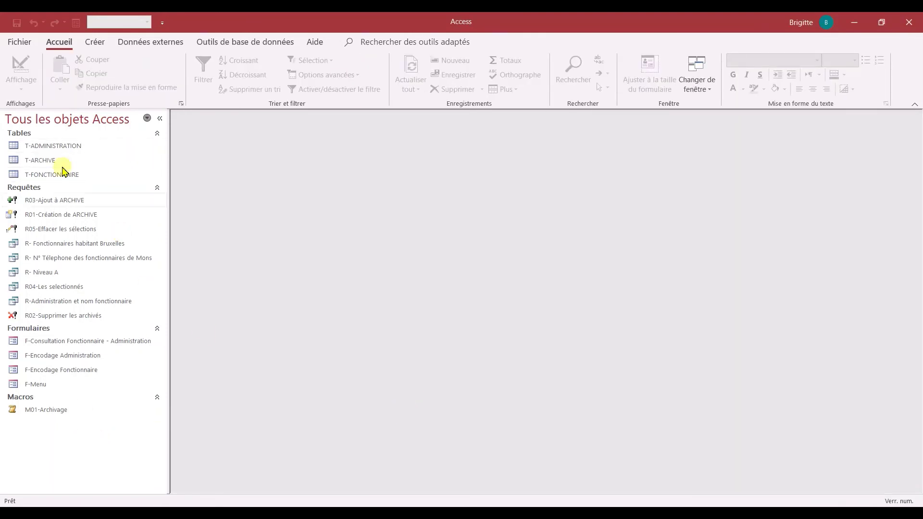
Open the recent database Info pour X.accdb and enable its active content
left_click(21, 43)
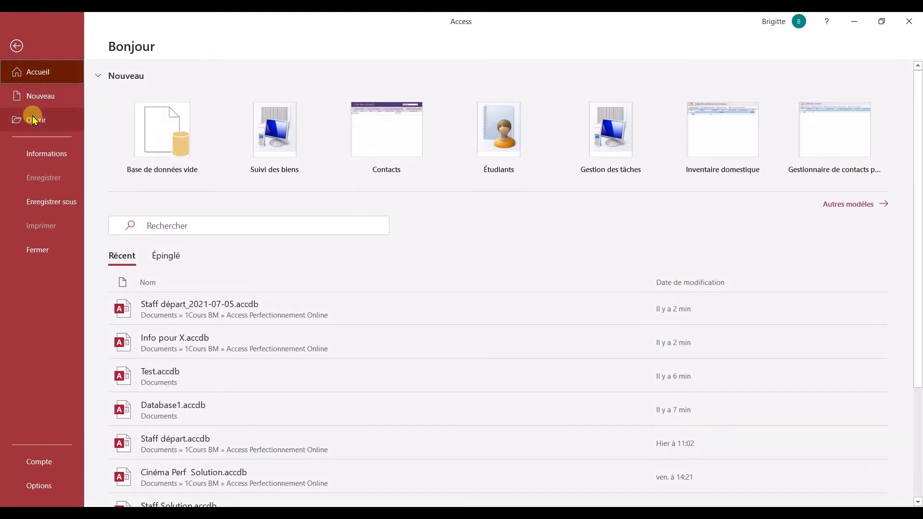
left_click(189, 347)
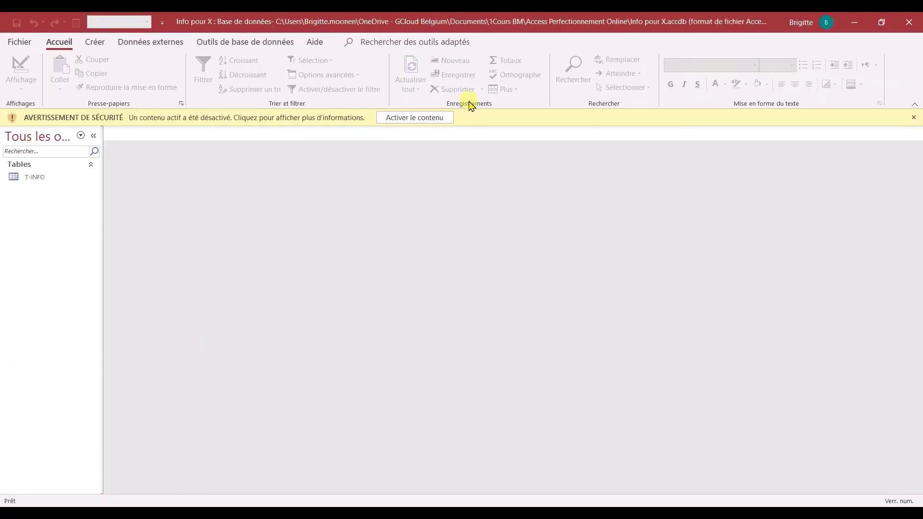
left_click(445, 118)
Open the table T-INFO and fit the width of its NomA column to the contents
left_click(38, 162)
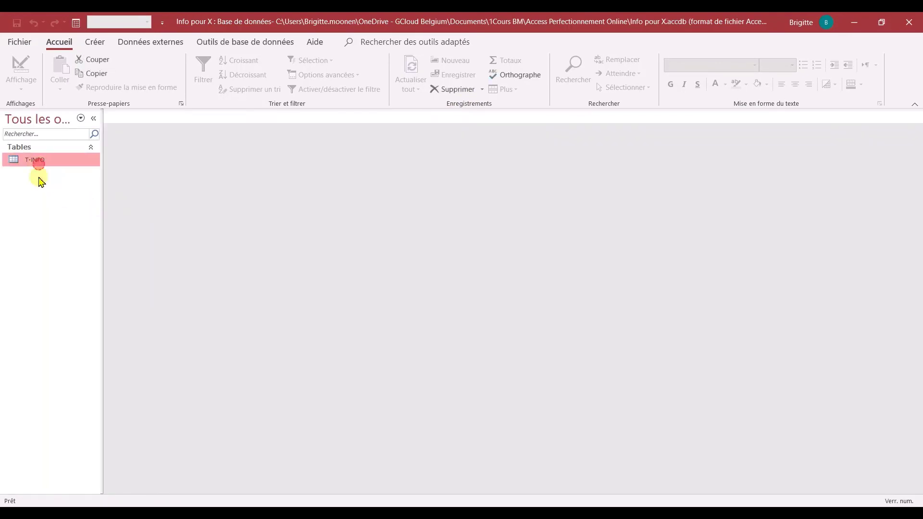
double_click(32, 163)
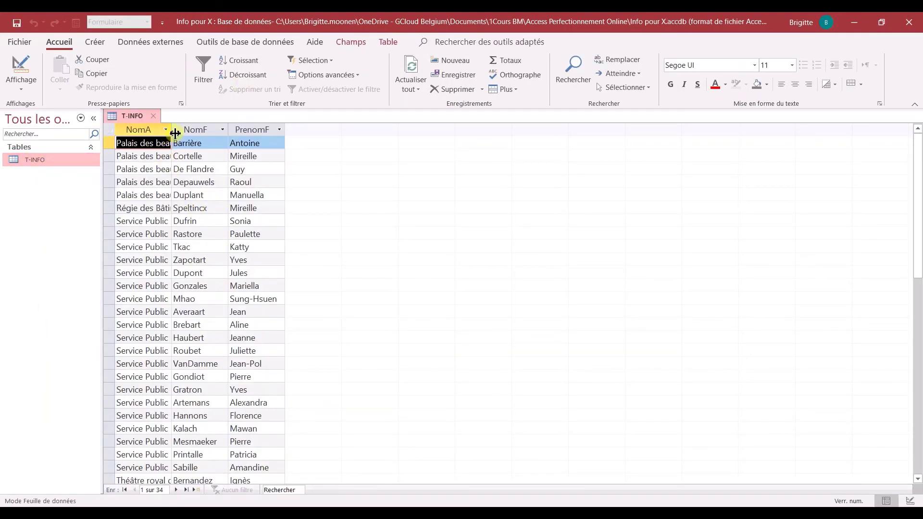
double_click(171, 129)
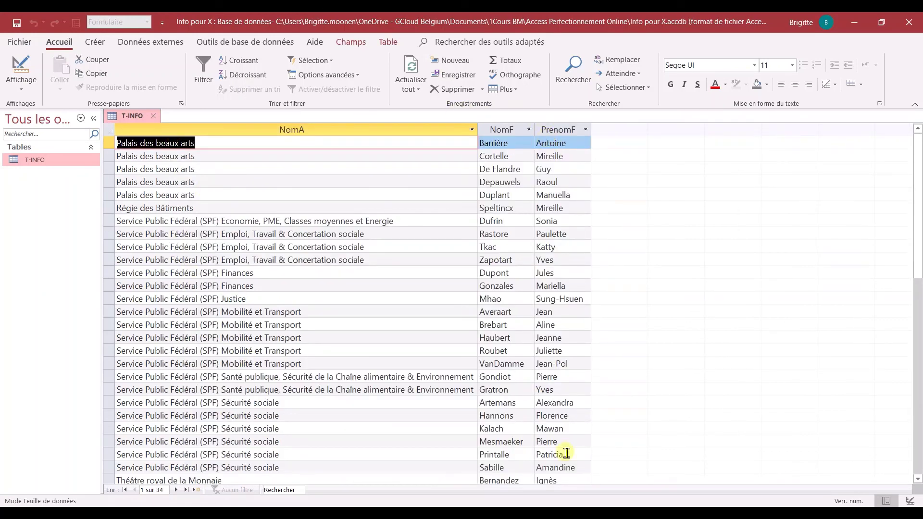